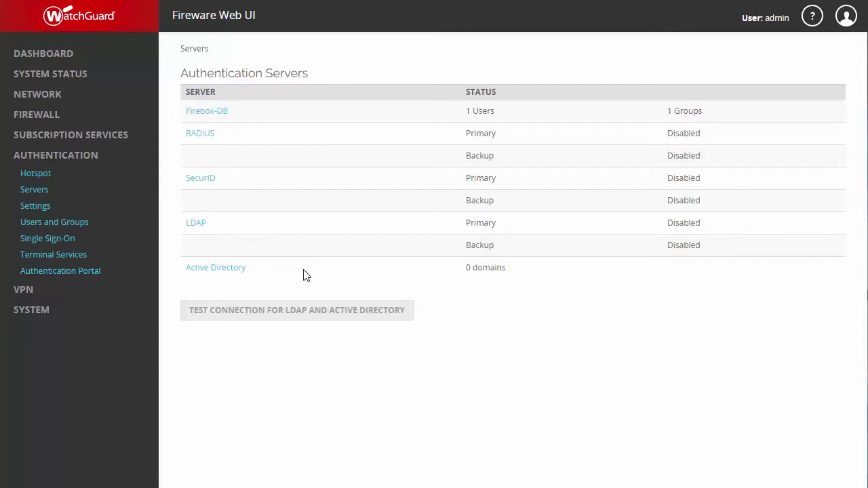
Step: Enable account lockout on Firebox-DB with 5 failed attempts, 5-minute lockouts and 5 temporary lockouts
{"action": "left_click", "coordinate": [196, 117]}
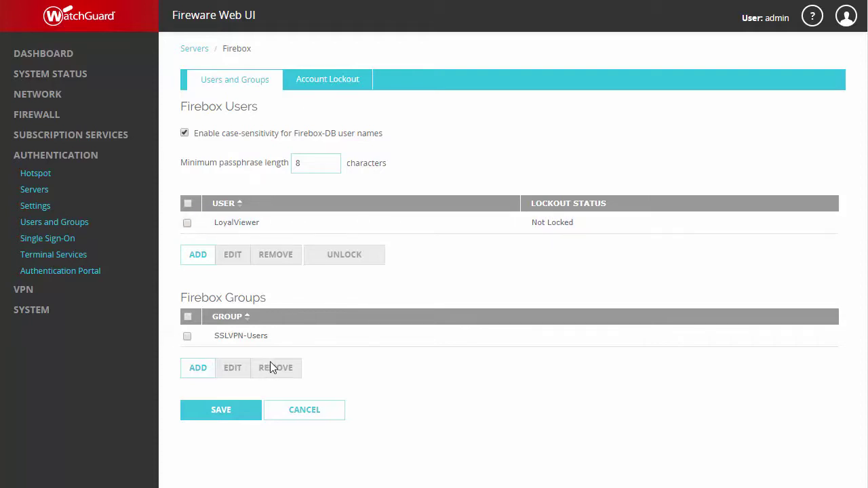
{"action": "left_click", "coordinate": [333, 85]}
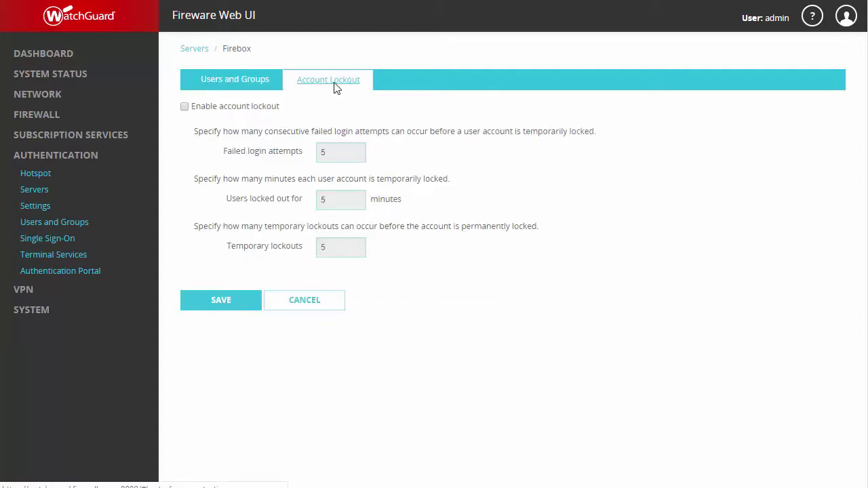
{"action": "left_click", "coordinate": [185, 107]}
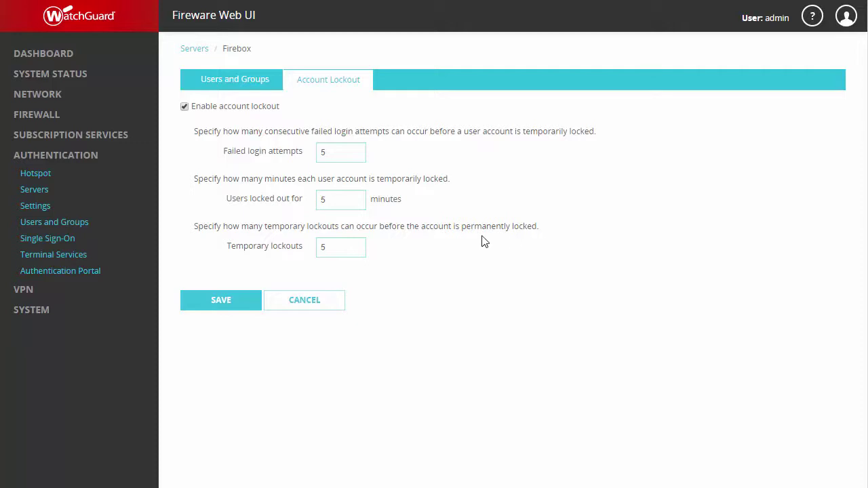
Step: Save the lockout settings and add a new Firebox-DB VPN user with its user name and confirmed passphrase
{"action": "left_click", "coordinate": [208, 298]}
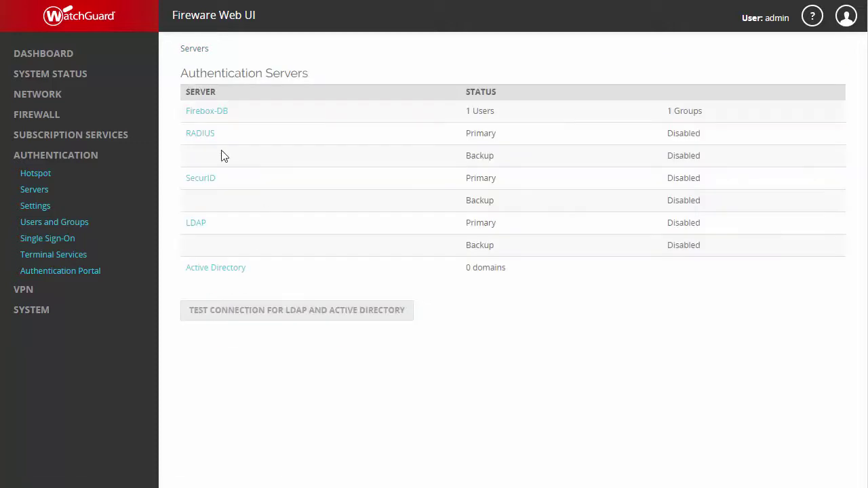
{"action": "left_click", "coordinate": [218, 116]}
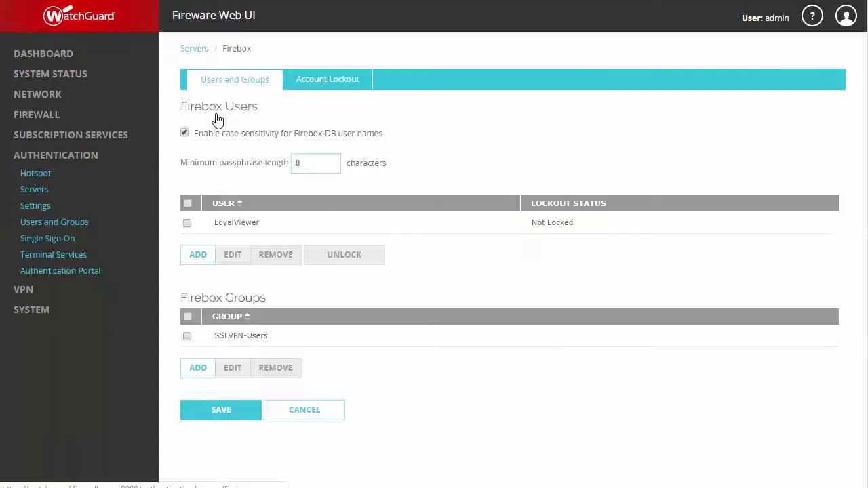
{"action": "left_click", "coordinate": [187, 252]}
{"action": "left_click", "coordinate": [401, 95]}
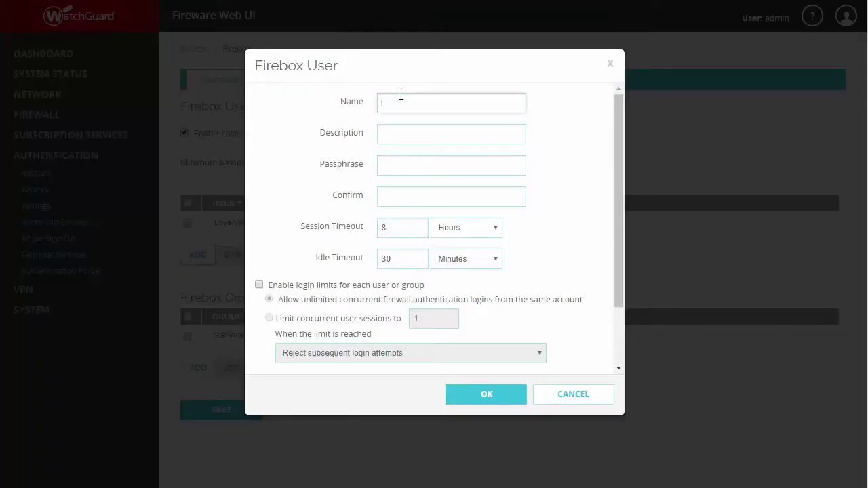
{"action": "type", "text": "AnthonyVPN"}
{"action": "left_click", "coordinate": [396, 163]}
{"action": "type", "text": "•••••••••••••"}
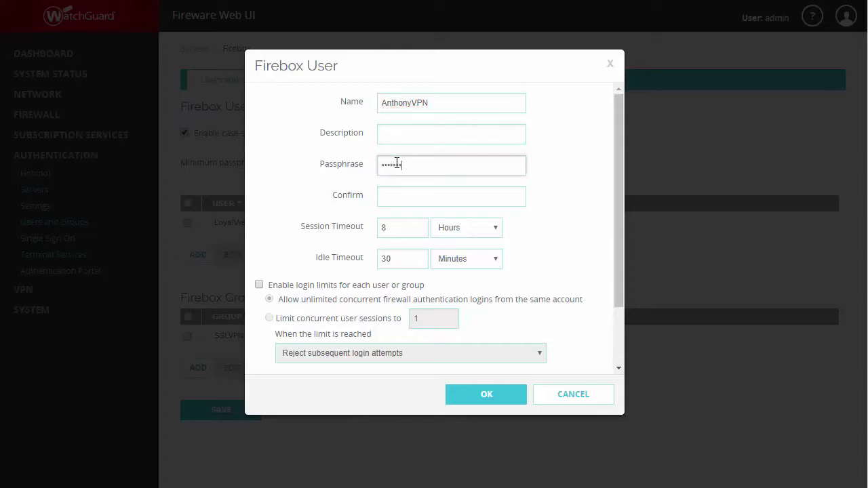
{"action": "key", "text": "Tab"}
{"action": "type", "text": "••••••••••••"}
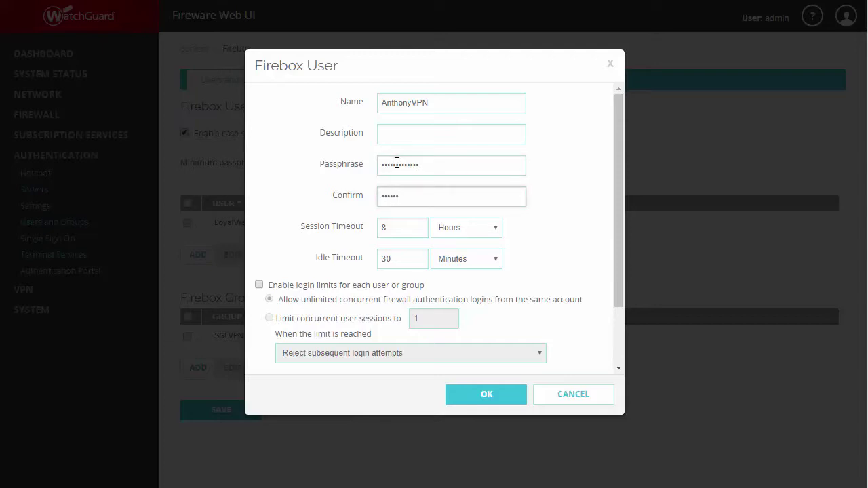
{"action": "type", "text": "•"}
Step: Limit the user to 1 concurrent session, with new logins logging off the first session
{"action": "left_click", "coordinate": [259, 285]}
{"action": "left_click", "coordinate": [269, 318]}
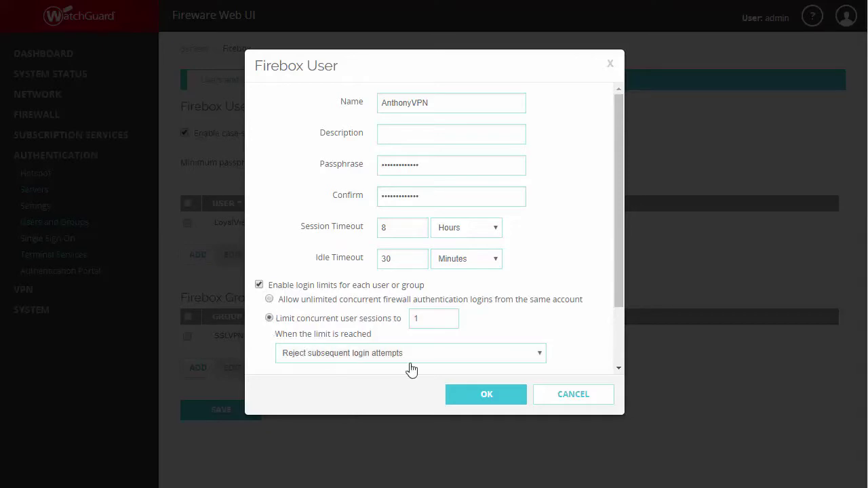
{"action": "left_click", "coordinate": [516, 356]}
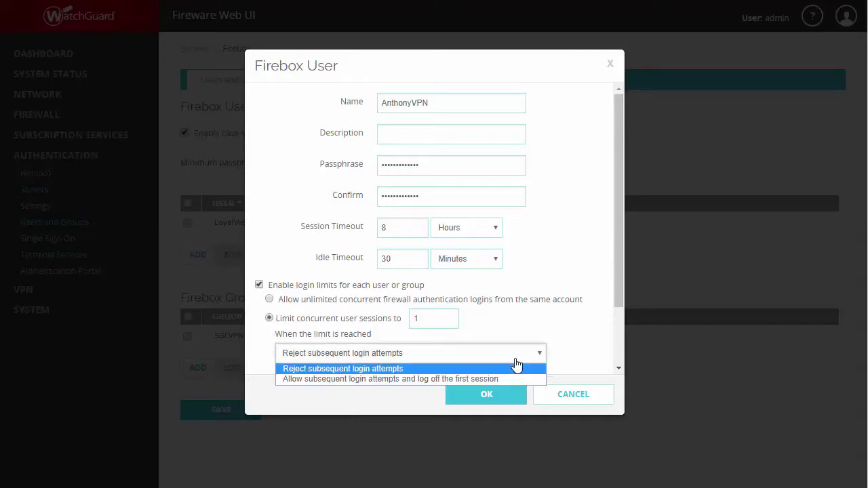
{"action": "left_click", "coordinate": [473, 378]}
Step: Create the new VPN user and add it as a member of the SSLVPN-Users group
{"action": "left_click", "coordinate": [468, 393]}
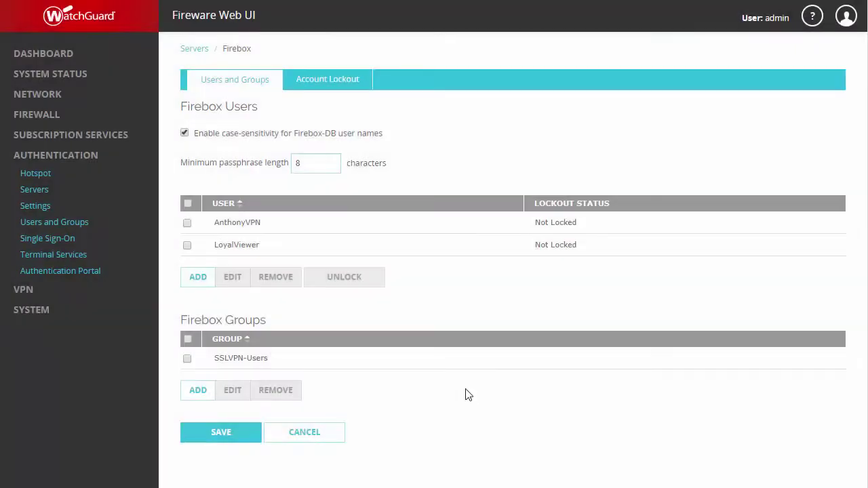
{"action": "left_click", "coordinate": [187, 358]}
{"action": "left_click", "coordinate": [223, 388]}
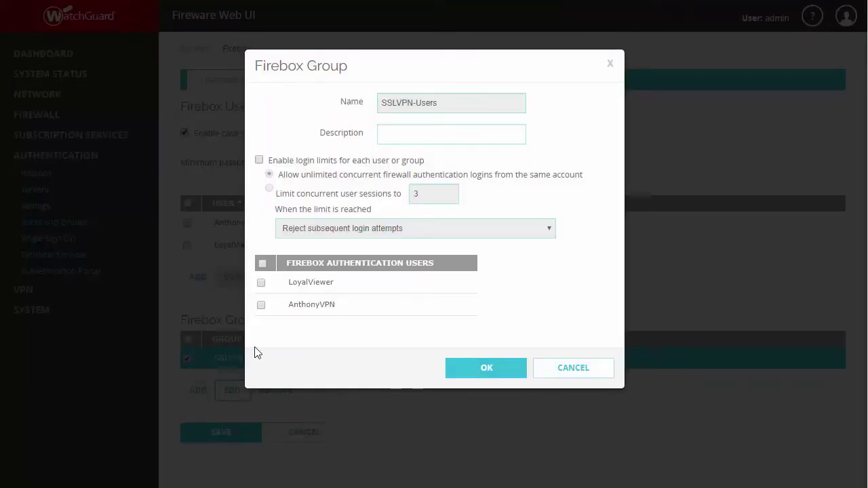
{"action": "left_click", "coordinate": [261, 308]}
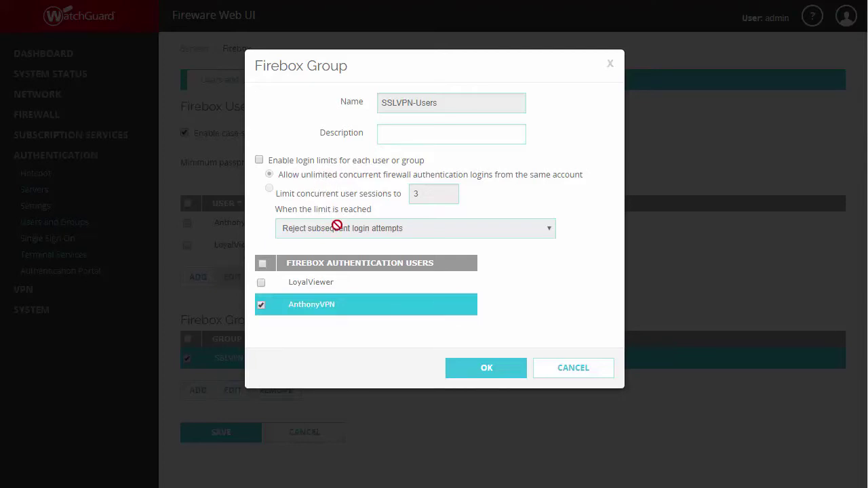
{"action": "left_click", "coordinate": [473, 368]}
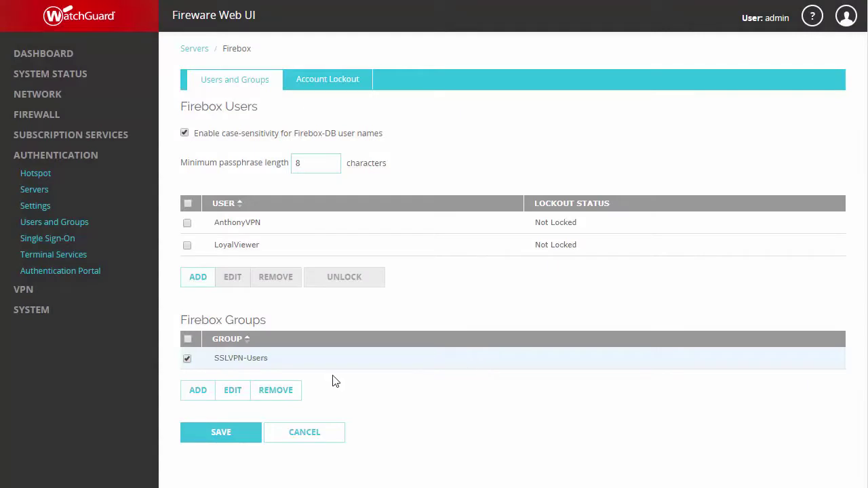
Step: Save the Firebox-DB changes, then go to System > Users and Roles
{"action": "left_click", "coordinate": [233, 437]}
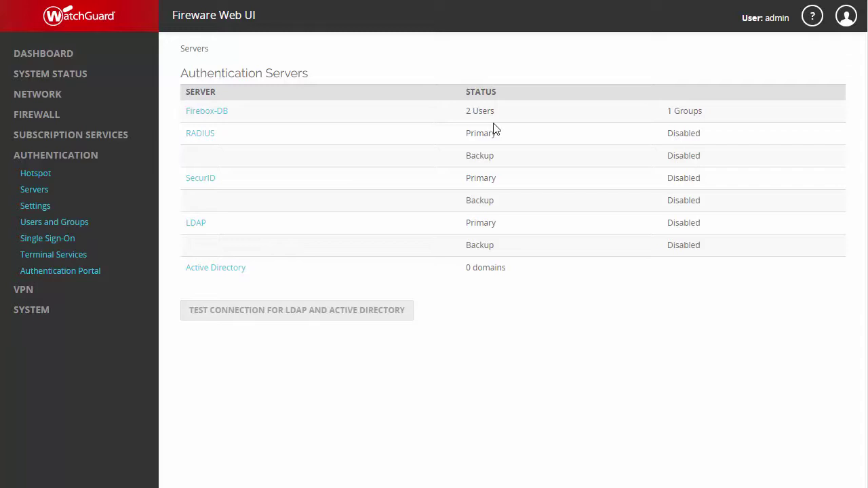
{"action": "left_click", "coordinate": [25, 313]}
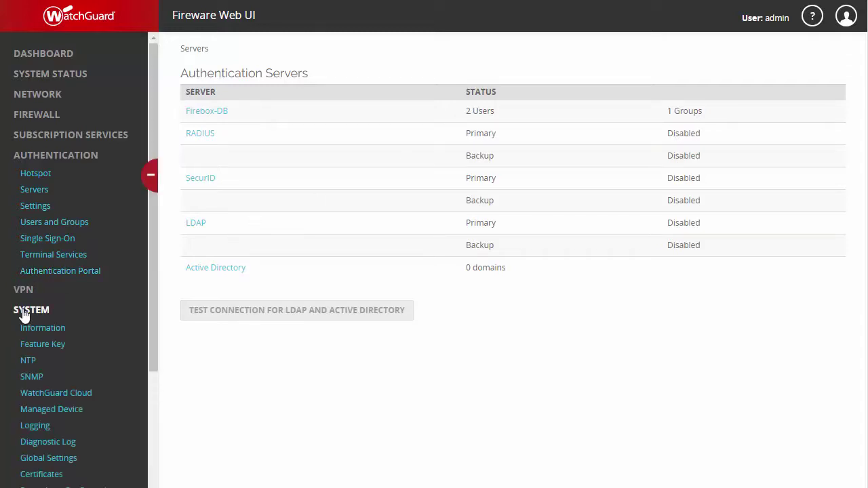
{"action": "scroll", "coordinate": [24, 316], "scroll_direction": "down", "scroll_amount": 5}
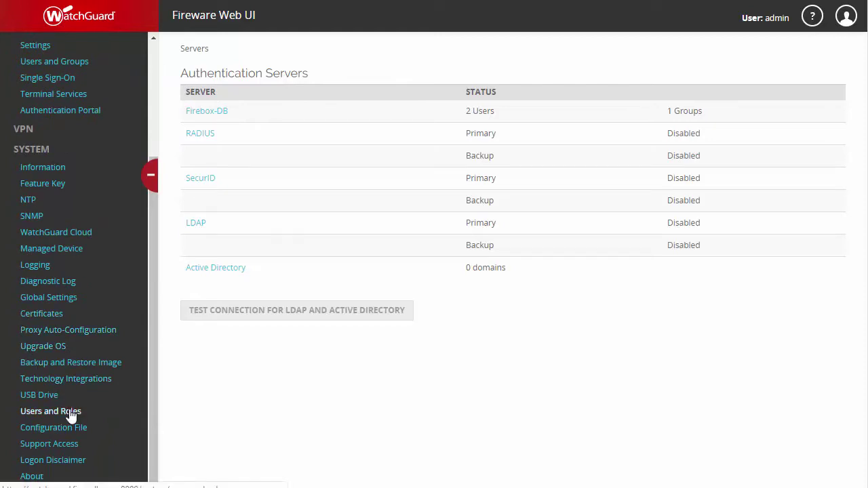
{"action": "left_click", "coordinate": [71, 415]}
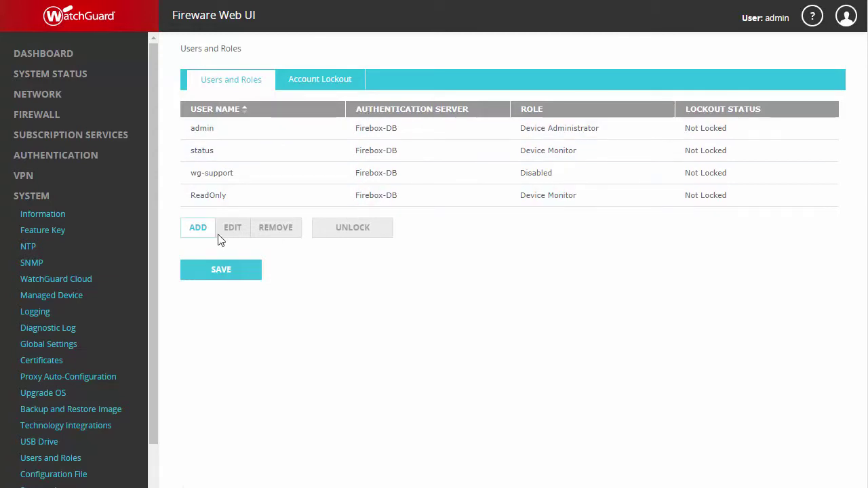
Step: Add a new Firebox-DB management user name with the Device Administrator role
{"action": "left_click", "coordinate": [194, 233]}
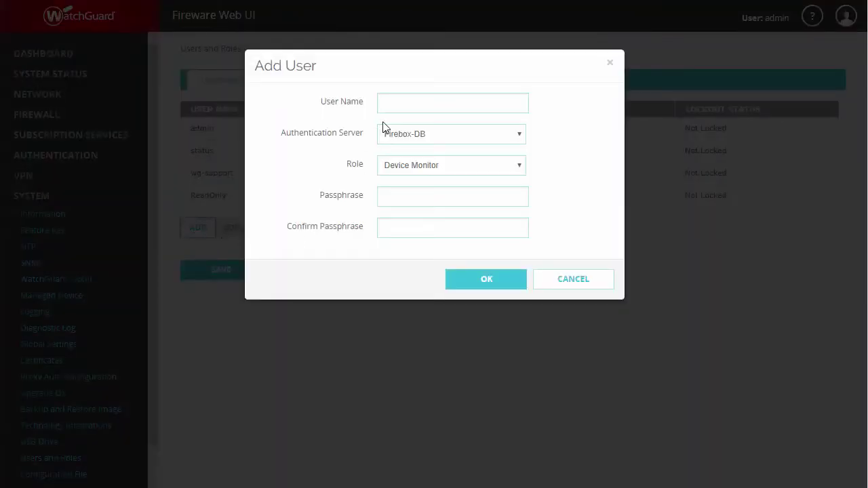
{"action": "left_click", "coordinate": [398, 113]}
{"action": "type", "text": "Antho"}
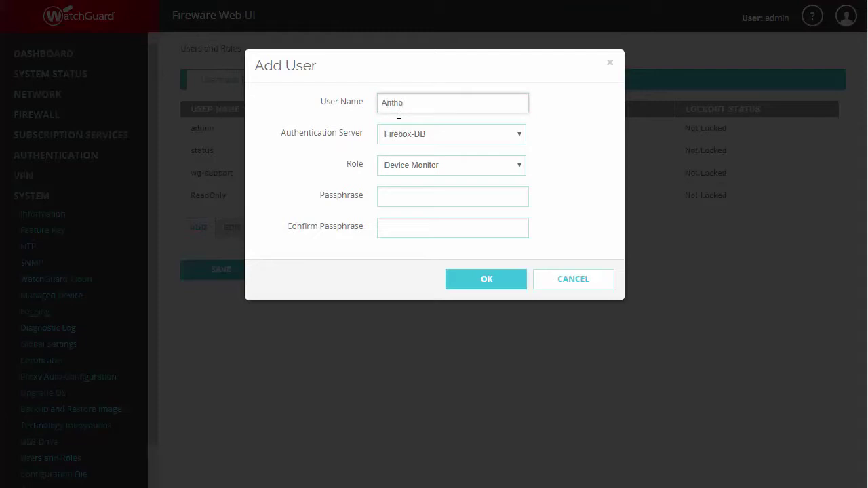
{"action": "type", "text": "nyAdmin"}
{"action": "left_click", "coordinate": [404, 167]}
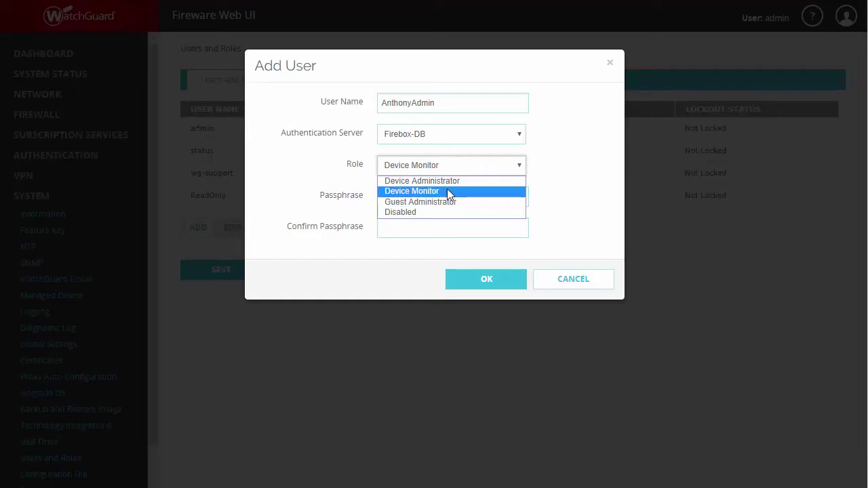
{"action": "left_click", "coordinate": [442, 182]}
Step: Enter and confirm the administrator account's passphrase
{"action": "left_click", "coordinate": [429, 194]}
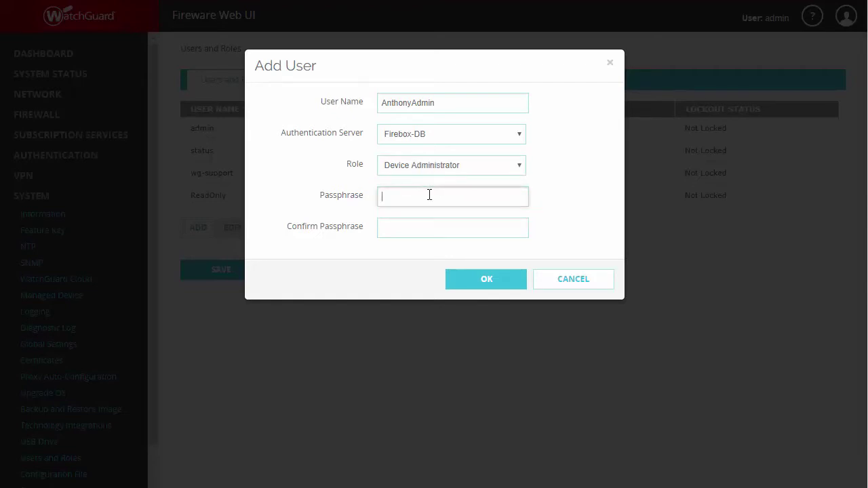
{"action": "type", "text": "Password1234!"}
{"action": "key", "text": "Tab"}
{"action": "type", "text": "Password1234!"}
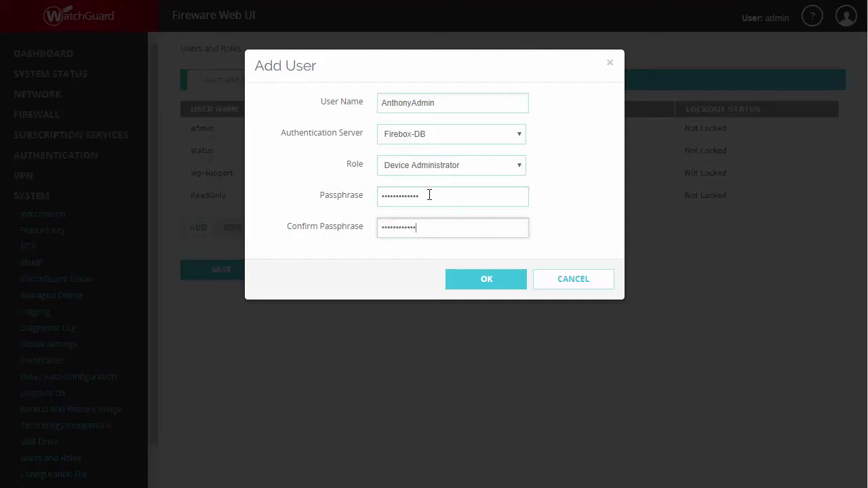
Step: Create and save the Device Administrator account, then go to Firewall > Firewall Policies
{"action": "left_click", "coordinate": [463, 287]}
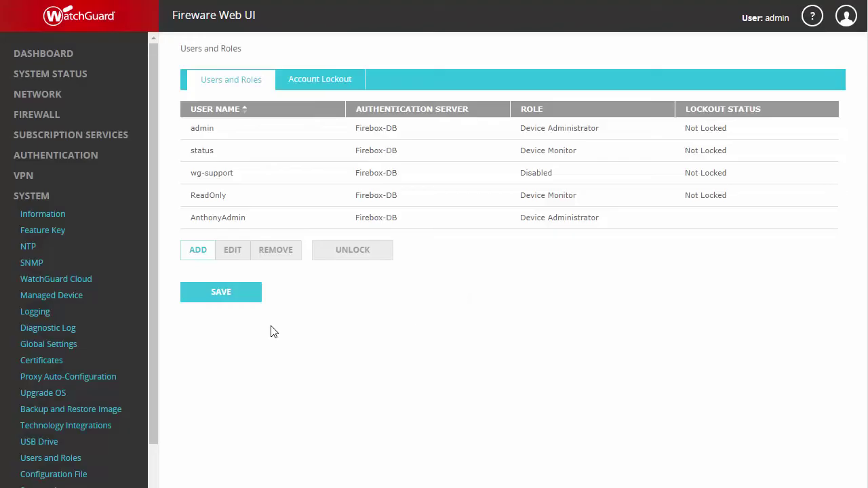
{"action": "left_click", "coordinate": [219, 300]}
{"action": "left_click", "coordinate": [38, 115]}
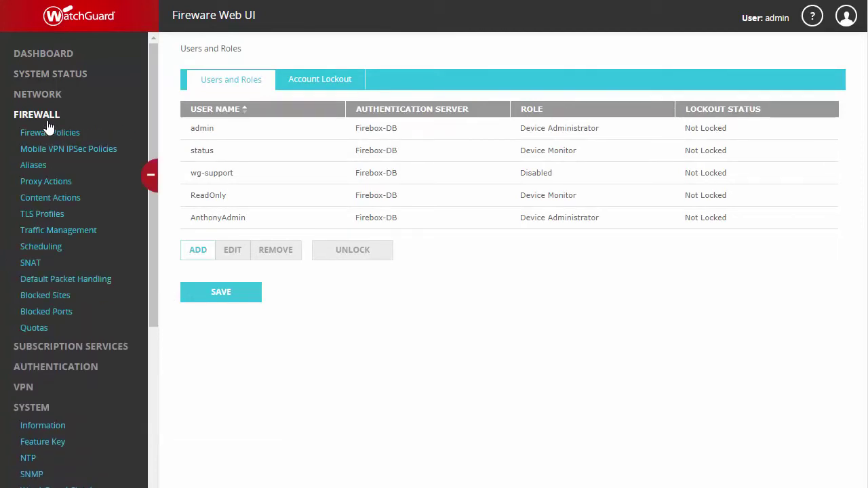
{"action": "left_click", "coordinate": [46, 133]}
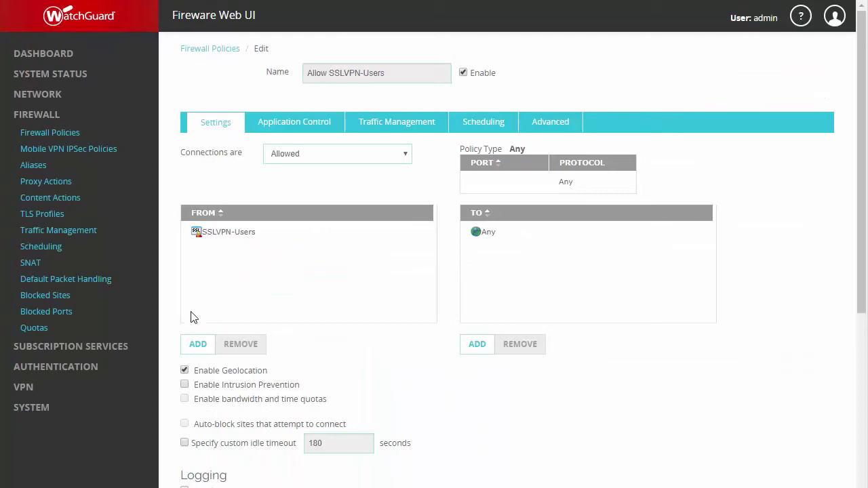
Step: Add a From member of type Firewall User to Allow SSLVPN-Users and select the existing firewall user
{"action": "left_click", "coordinate": [193, 345]}
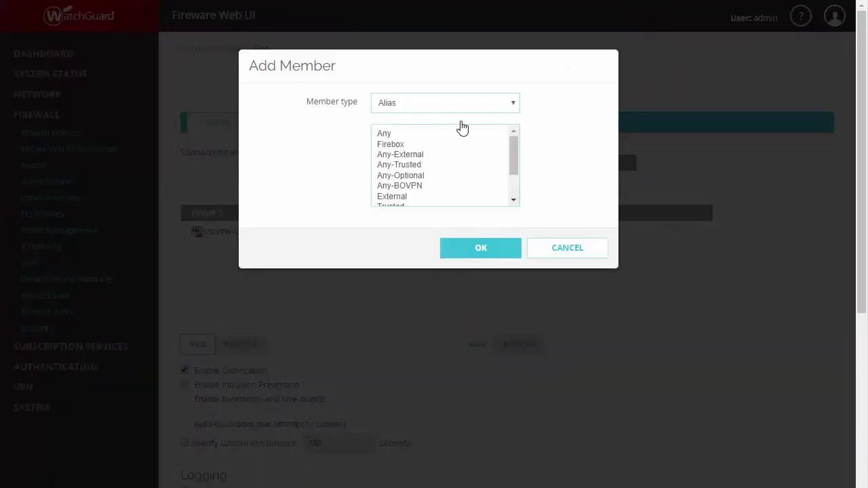
{"action": "left_click", "coordinate": [471, 108]}
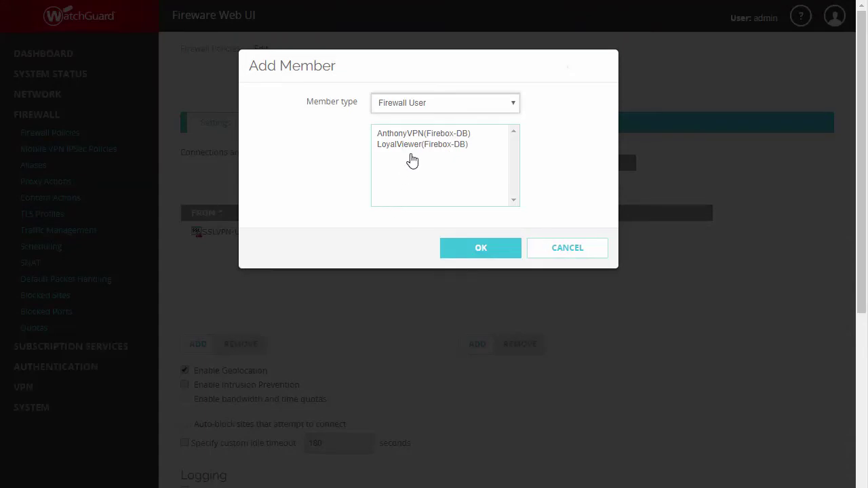
{"action": "left_click", "coordinate": [418, 145]}
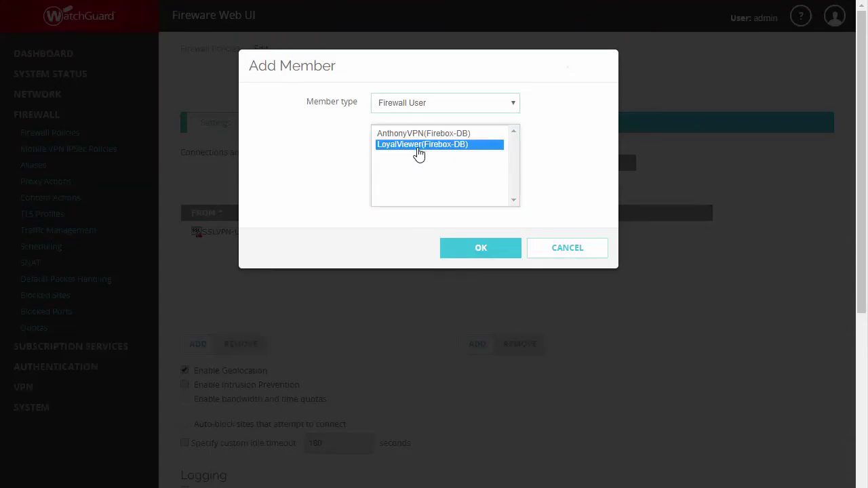